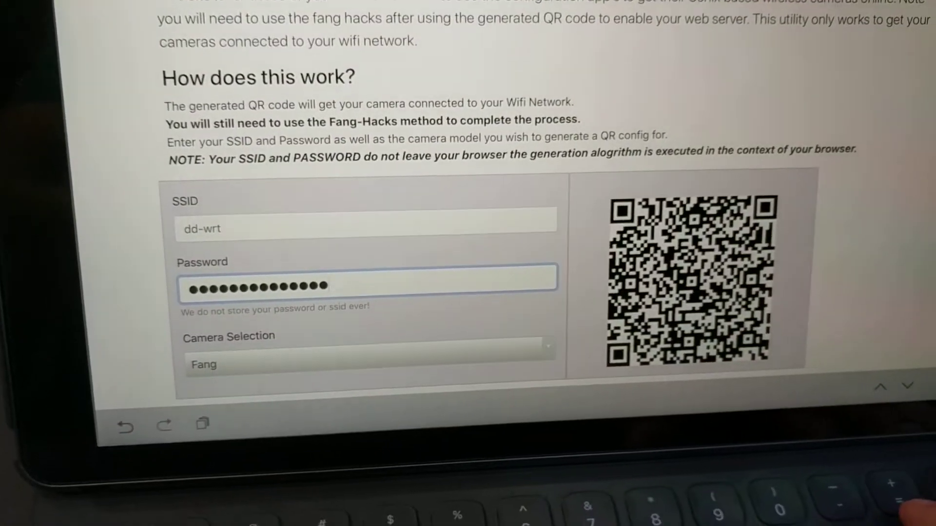
{"action": "type", "text": "7"}
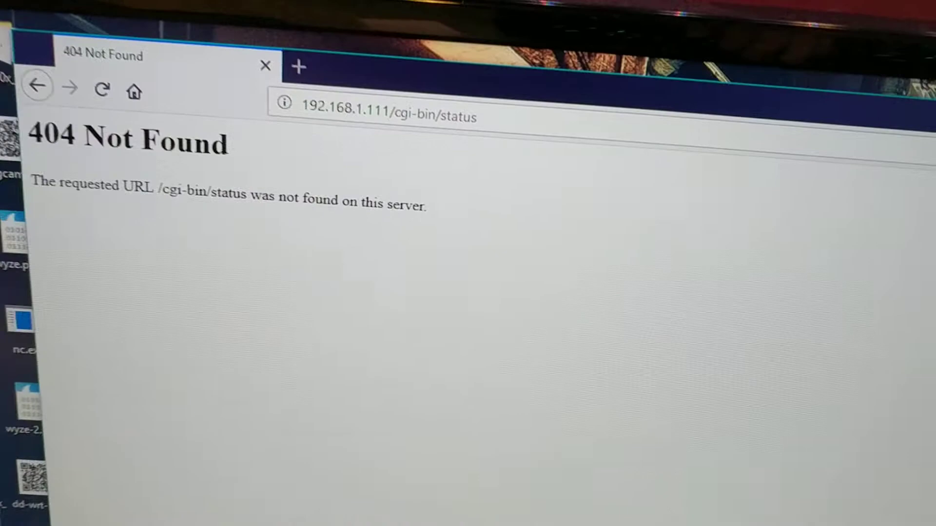
Step: Reload 192.168.1.111/cgi-bin/status after the 404 until the Fang Hacks 0.2.0 status page appears
{"action": "key", "text": "F5"}
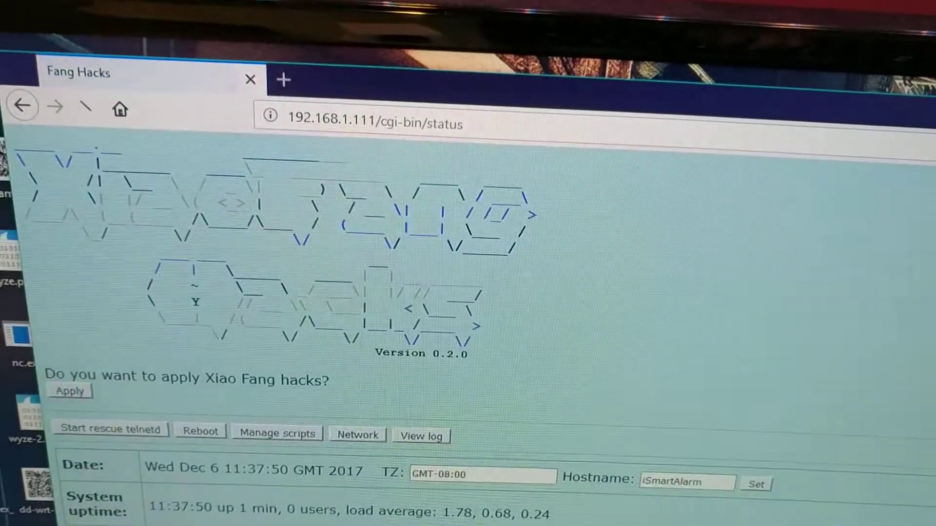